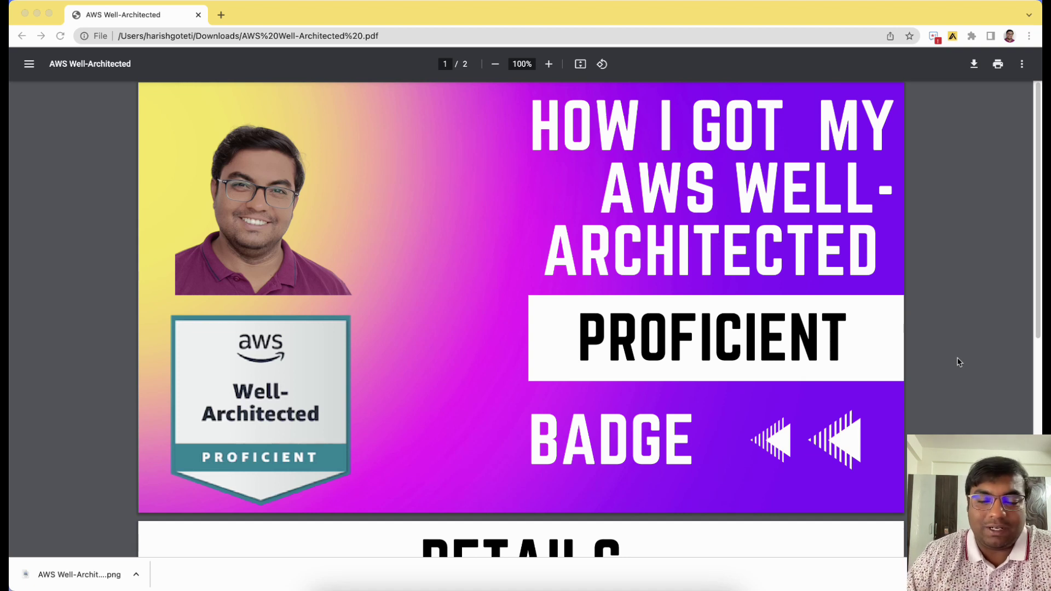
pyautogui.scroll(-1, 958, 361)
pyautogui.scroll(-1, 954, 361)
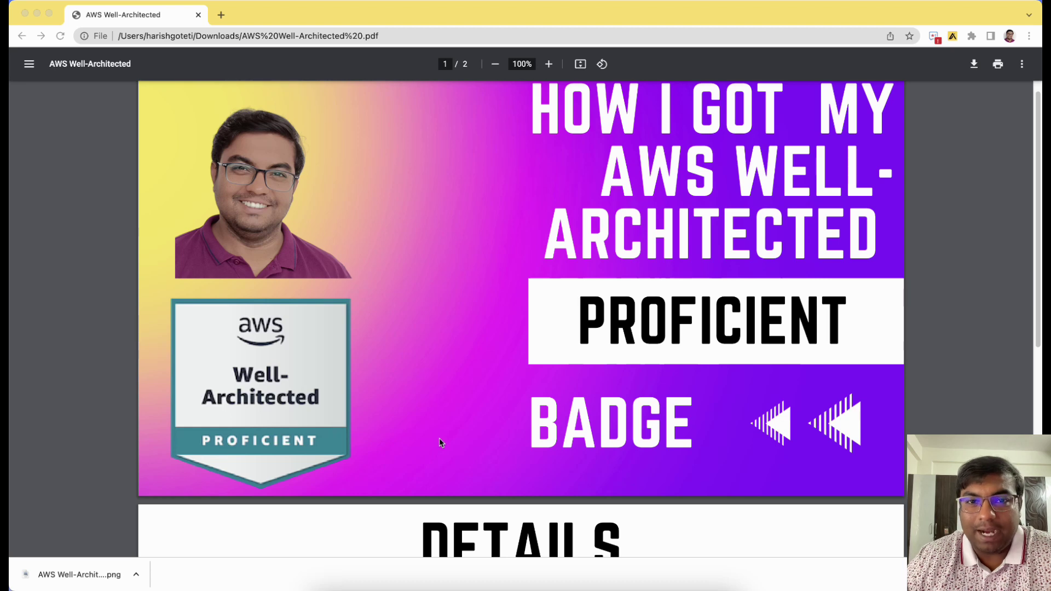
pyautogui.scroll(-2, 439, 438)
pyautogui.scroll(3, 439, 442)
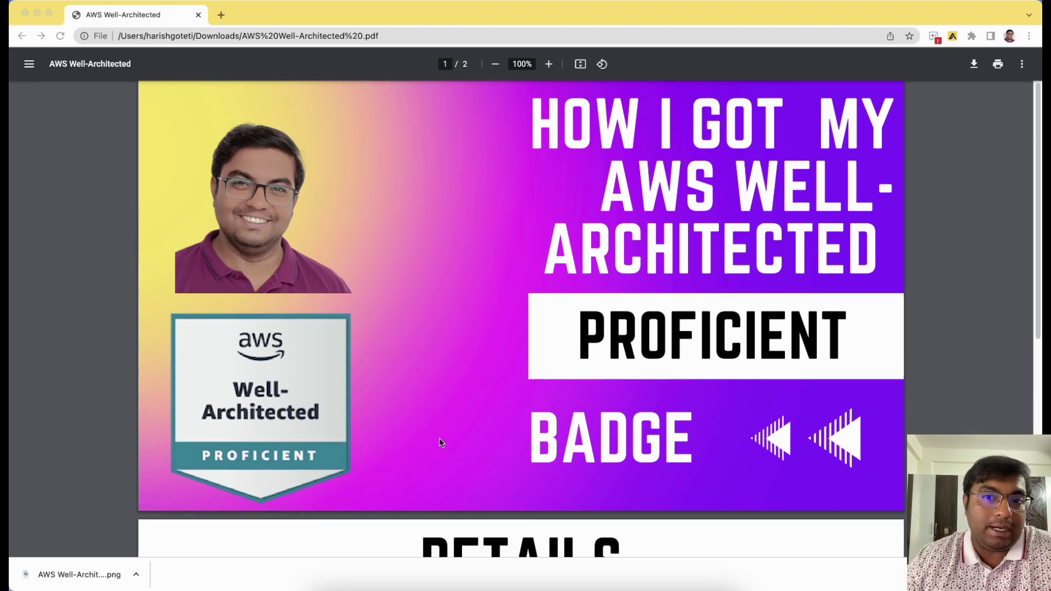
pyautogui.scroll(-3, 439, 442)
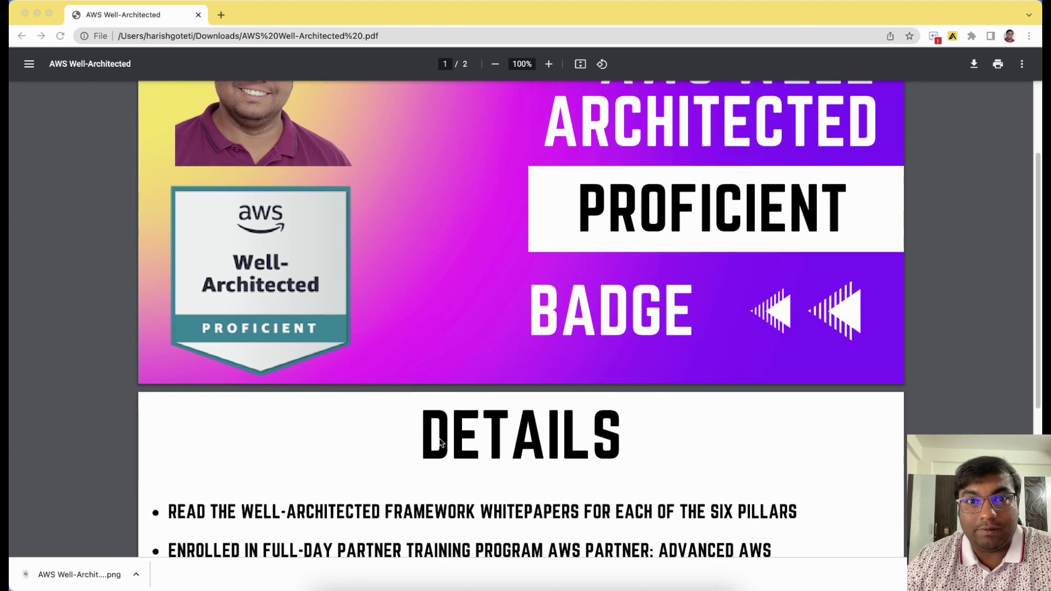
pyautogui.scroll(-5, 440, 441)
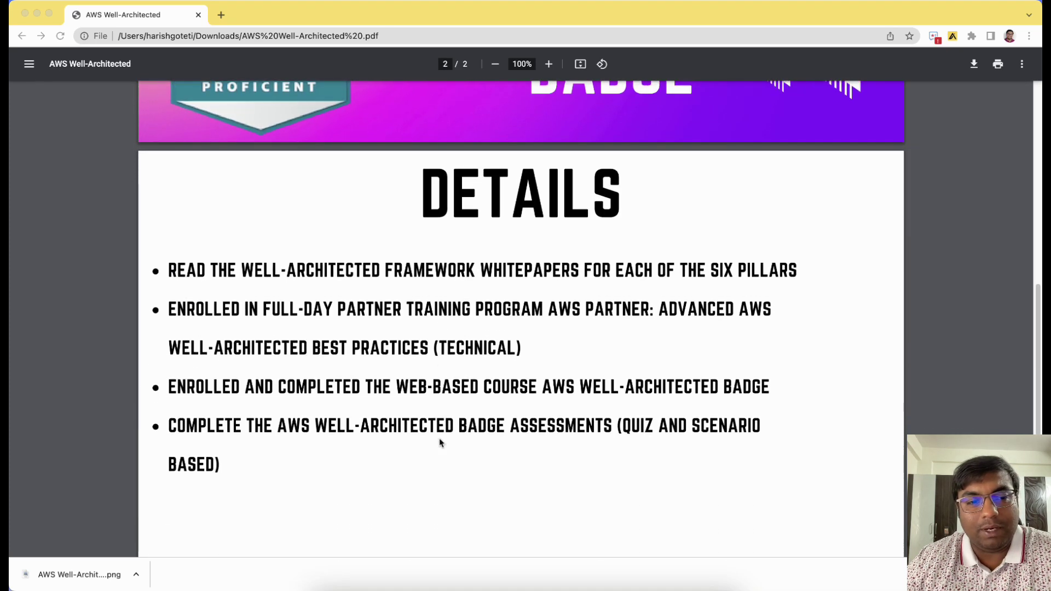